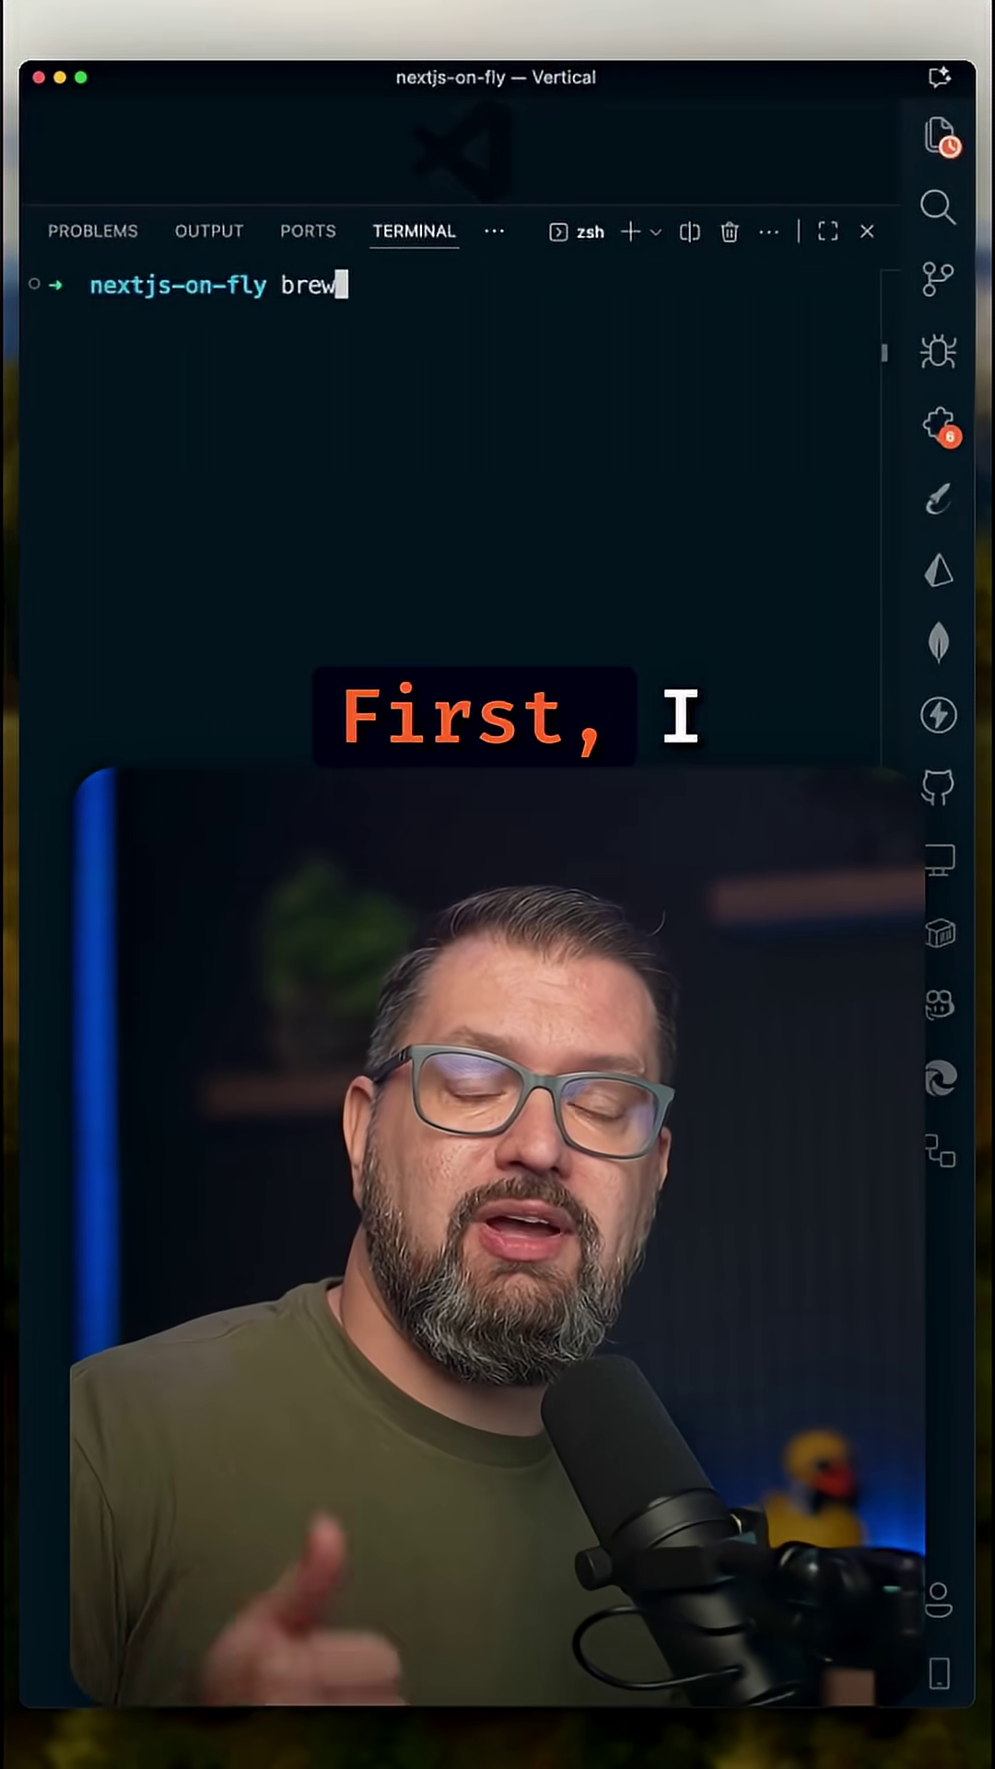
type(" install flyctl")
Install flyctl with Homebrew and highlight the fly launch line reporting a detected Next.js app
key("Return")
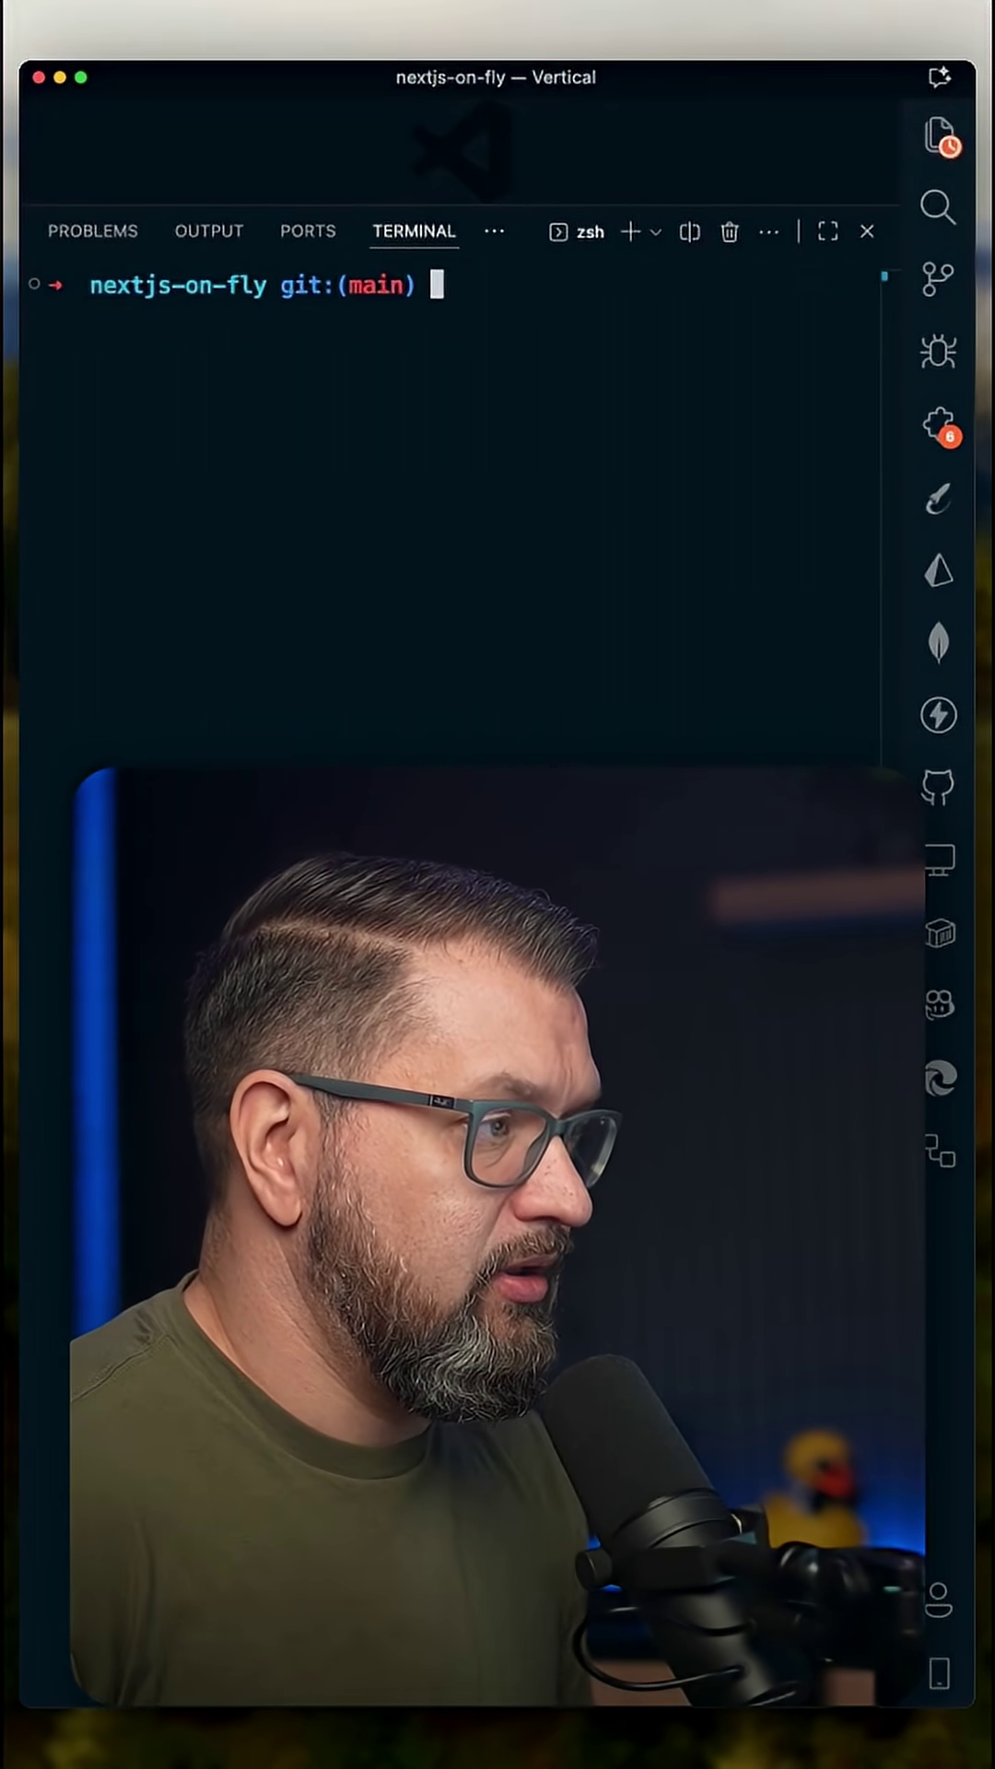
type("fly launch")
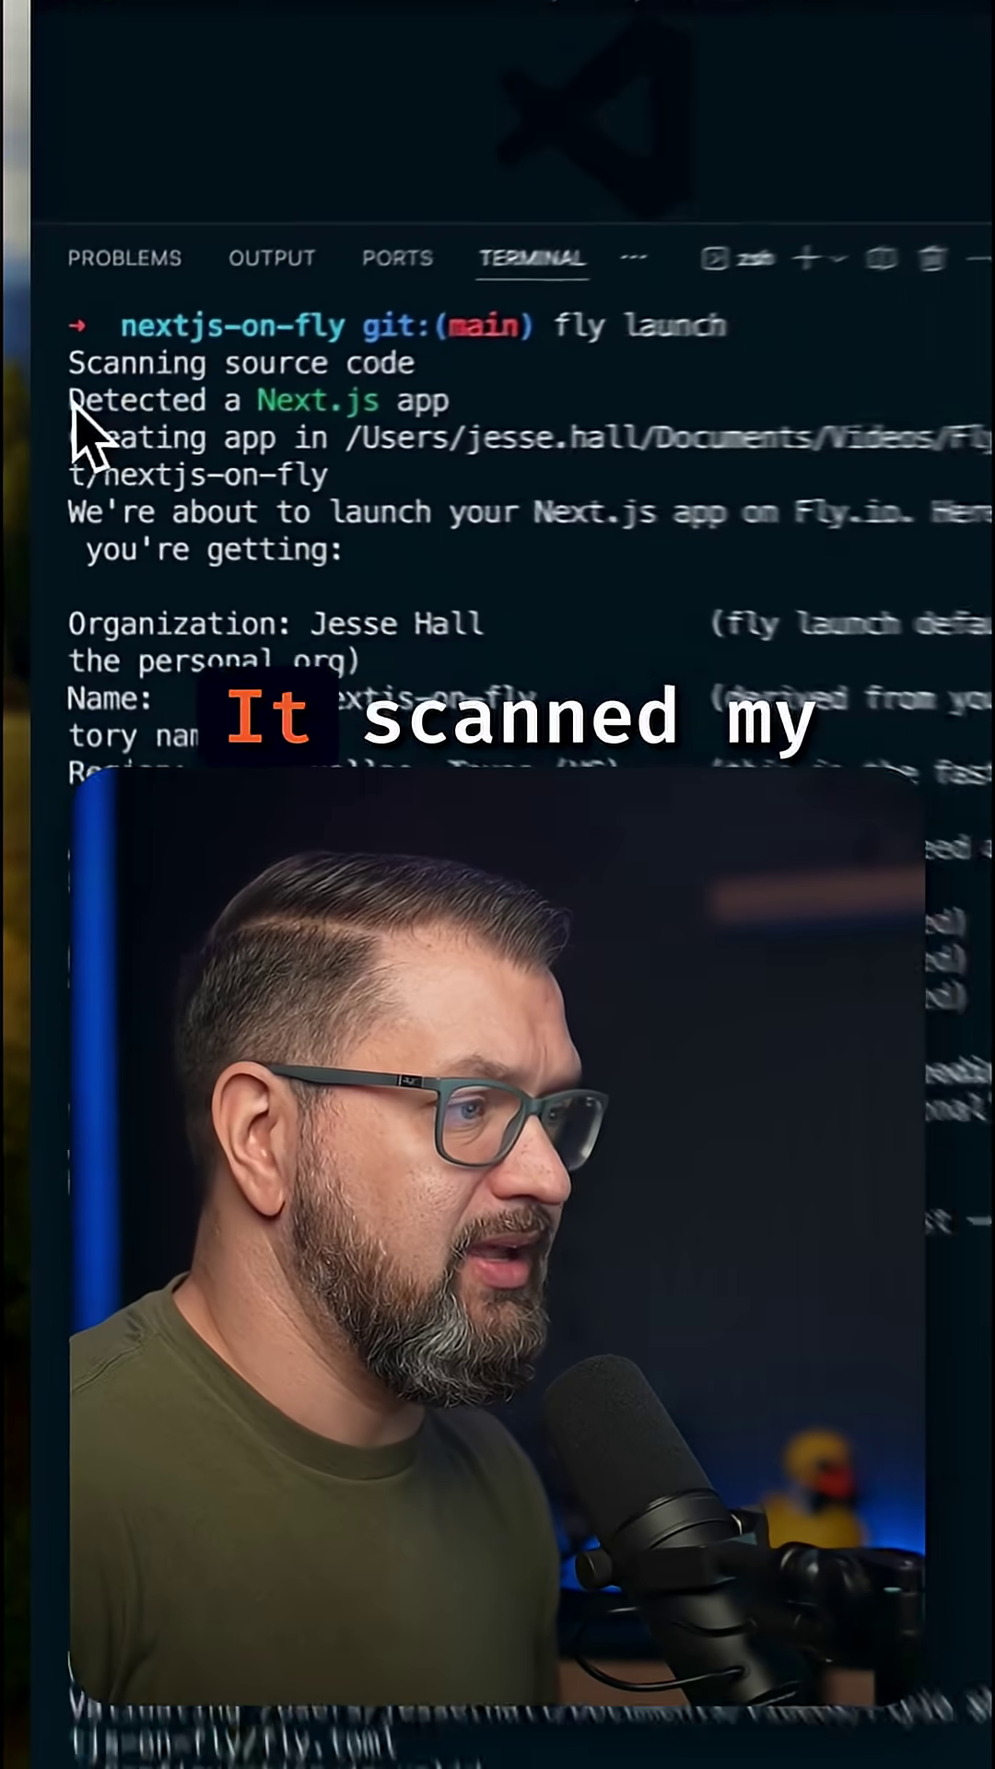
left_click_drag(70, 396, 584, 402)
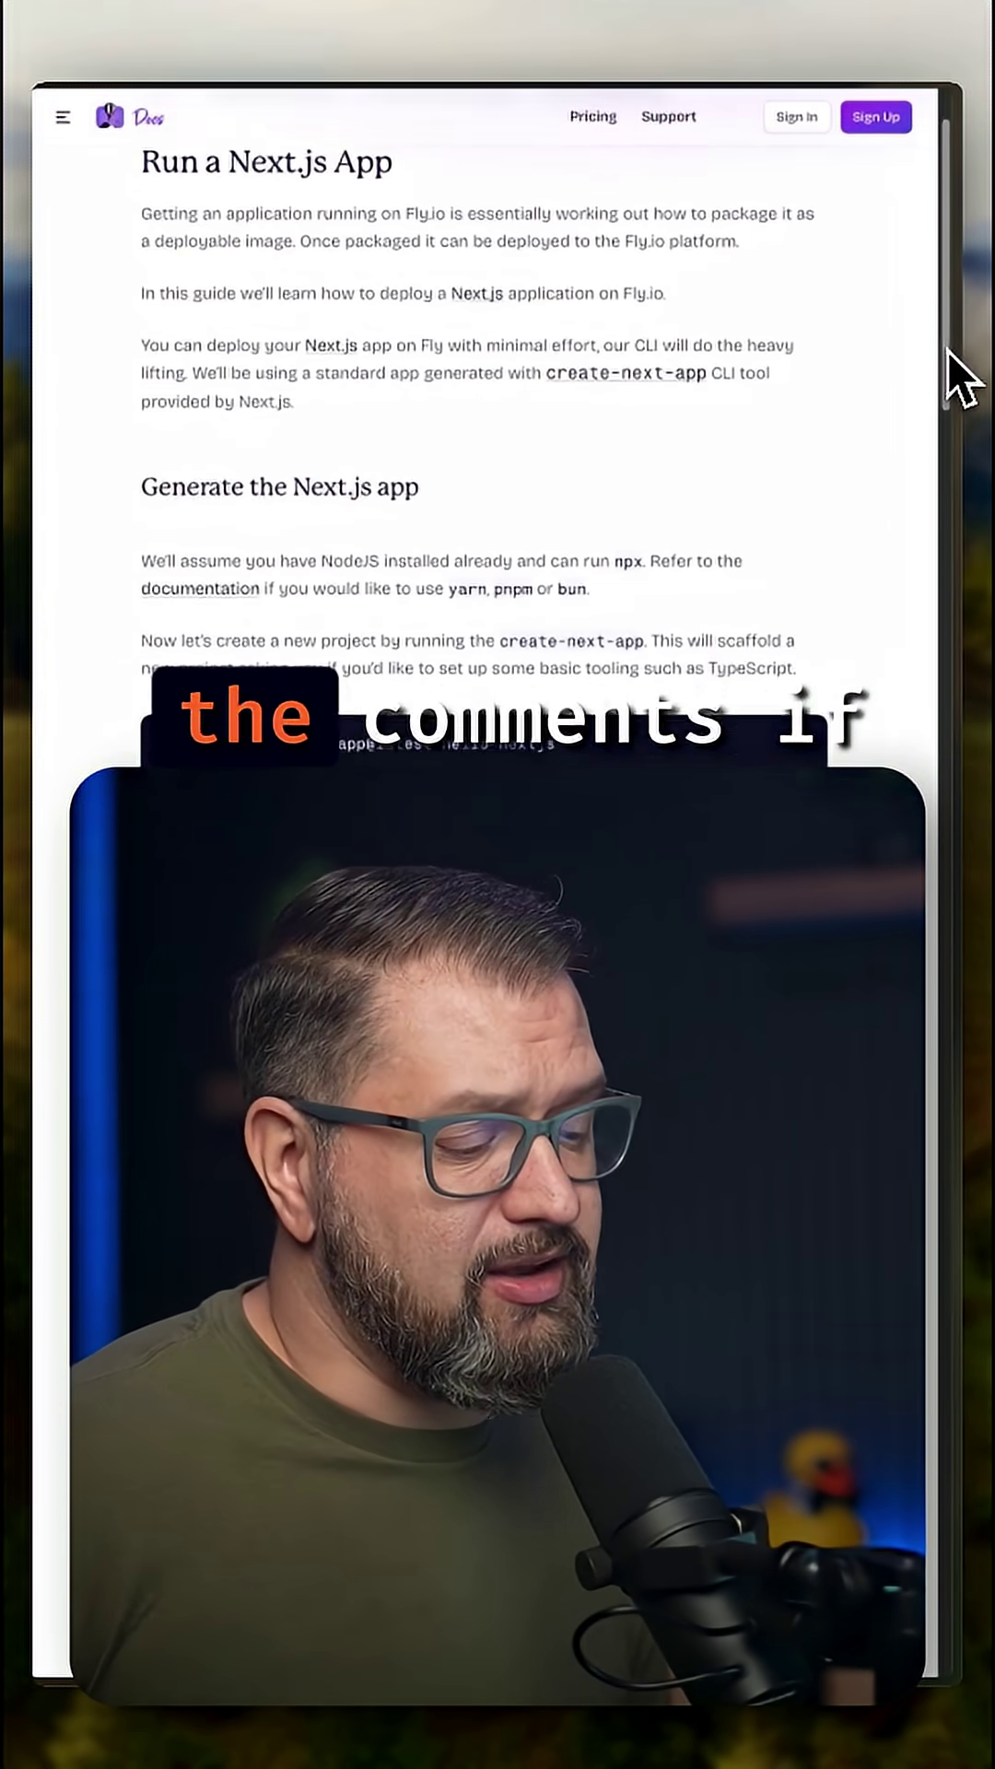
scroll(945, 401, "down", 10)
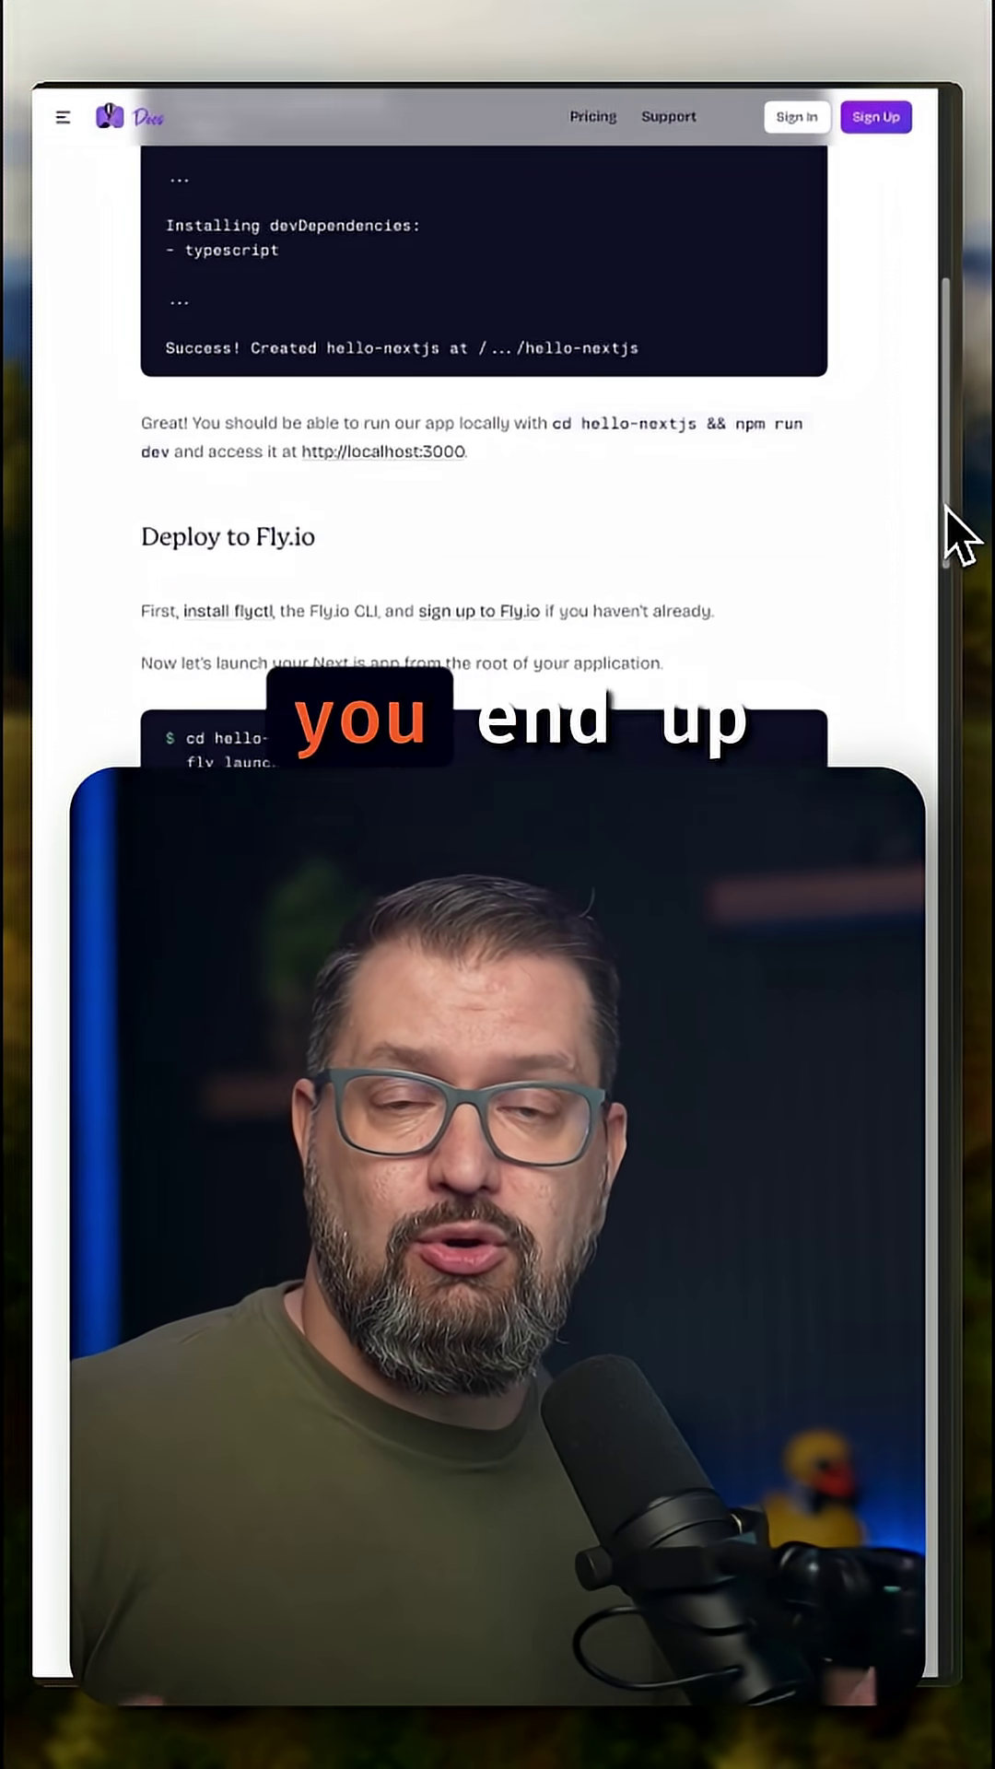
left_click_drag(945, 504, 944, 567)
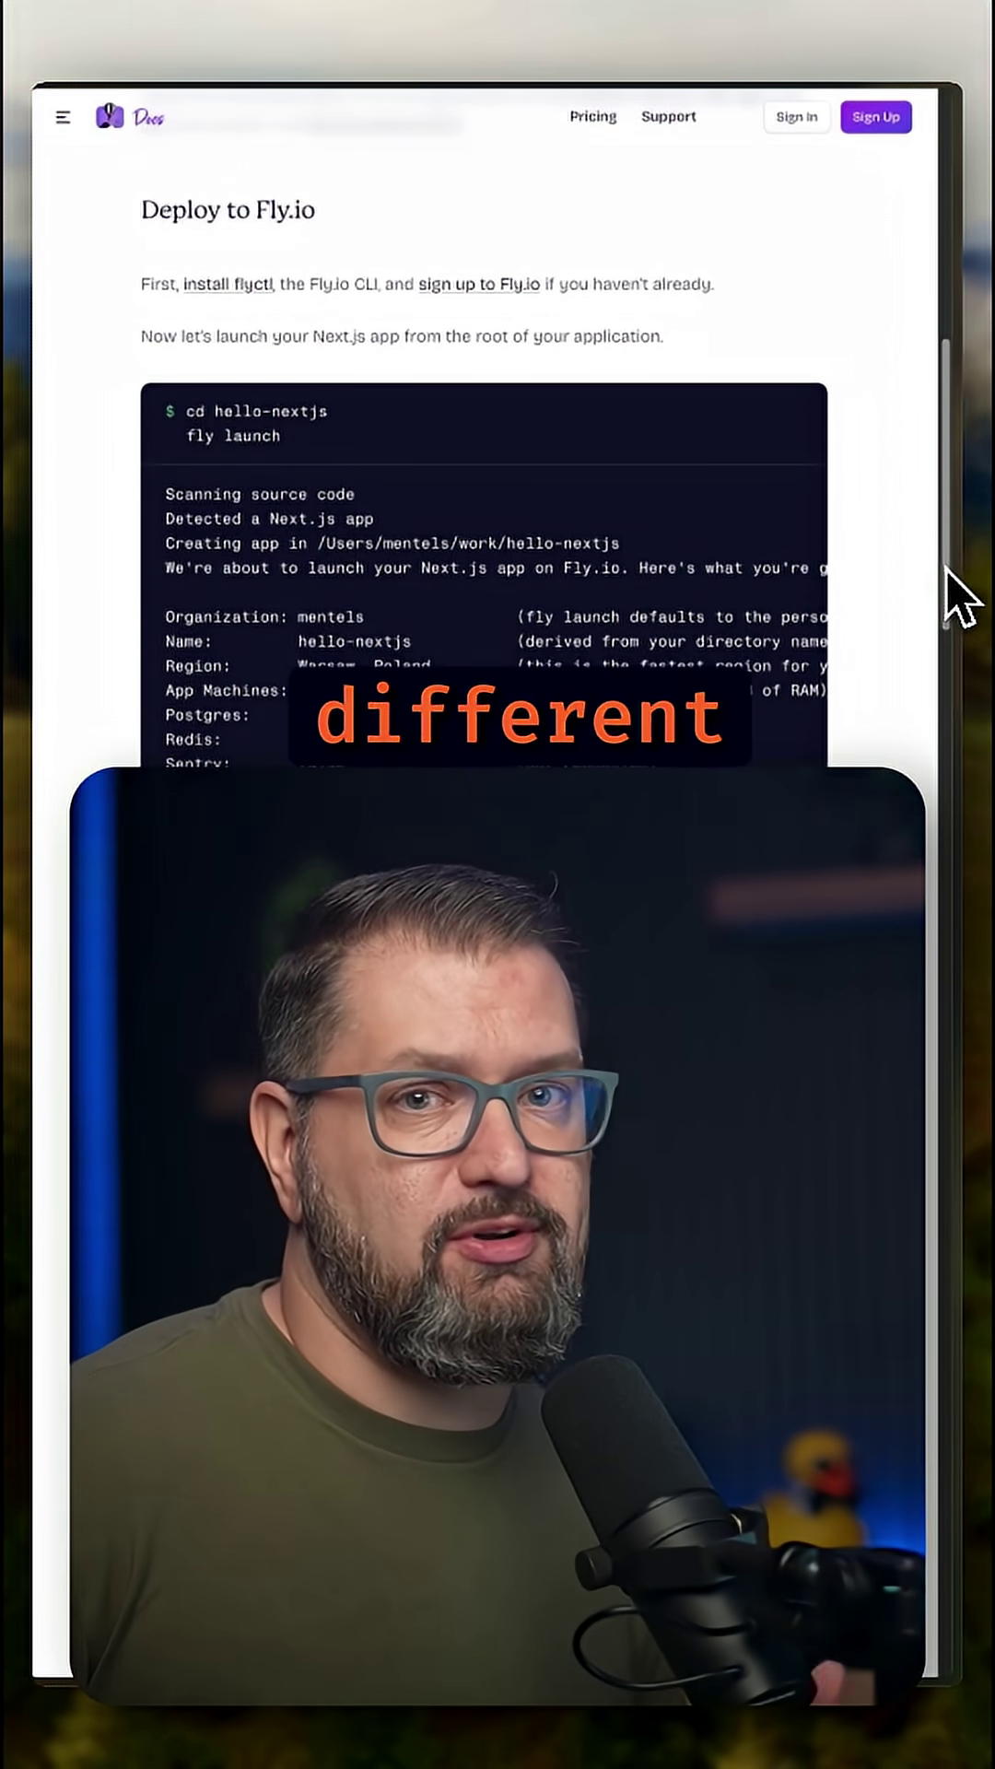